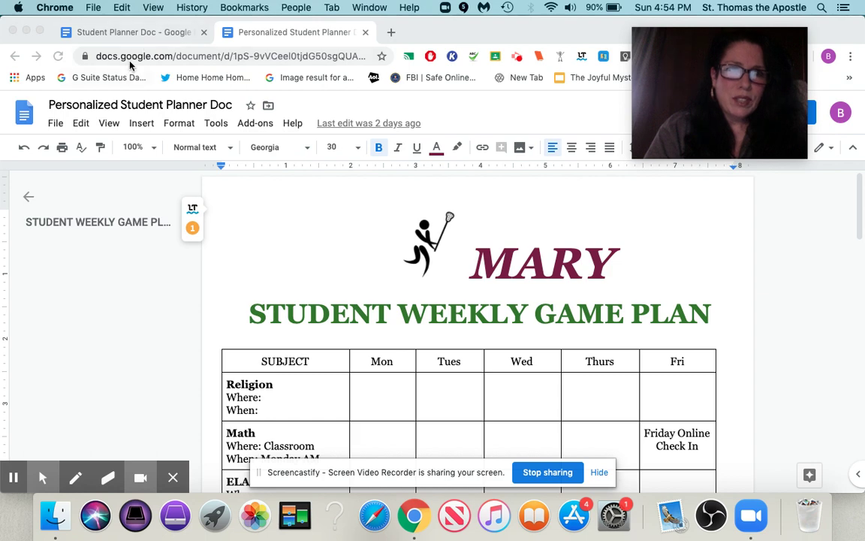
- Switch to the blank Student Planner Doc and scroll down to its subject table, placing the cursor in the Tech row's Where line
click(141, 32)
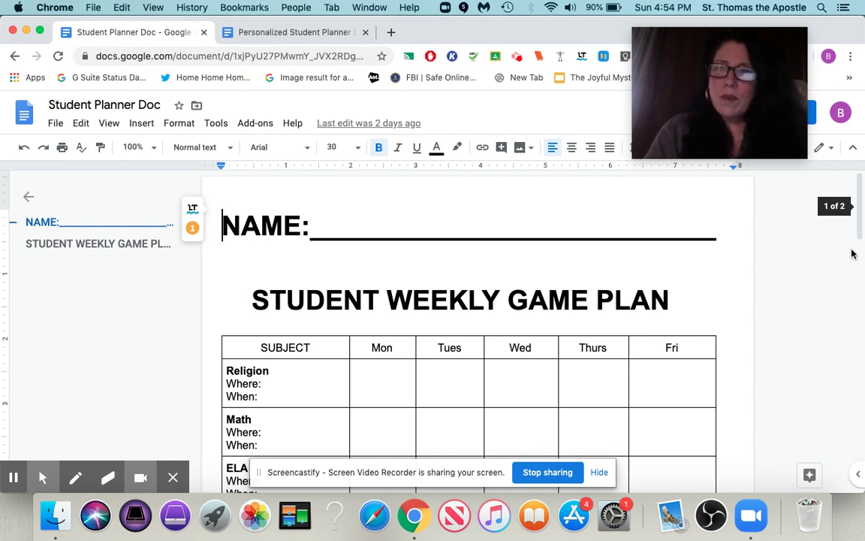
click(858, 229)
mouse_move(858, 229)
mouse_down()
mouse_move(854, 278)
mouse_move(855, 245)
mouse_move(852, 270)
mouse_up()
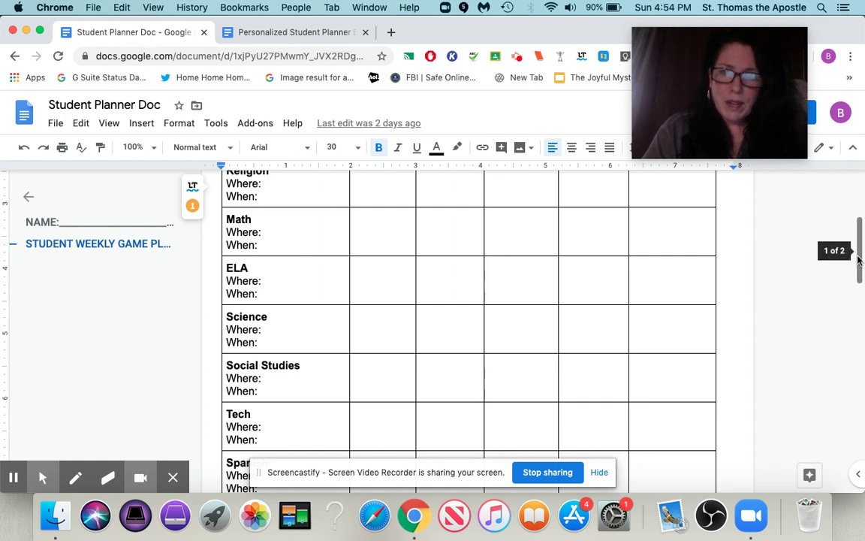
click(282, 427)
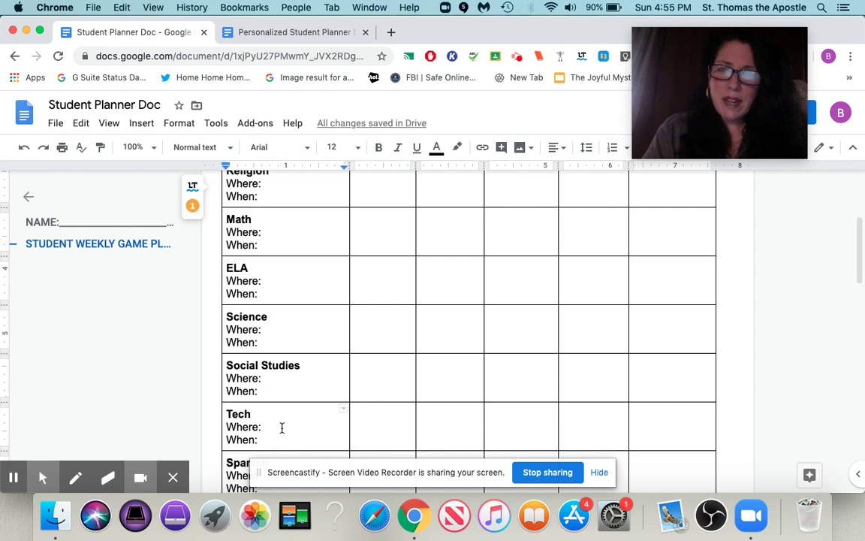
- Go back to the Personalized Student Planner Doc and scroll down to its subject table
click(289, 30)
click(58, 124)
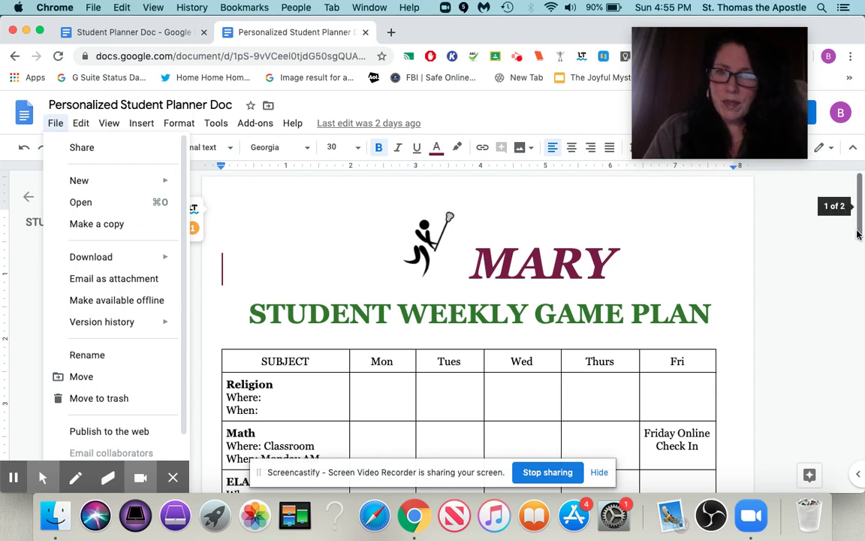
drag(853, 233, 853, 267)
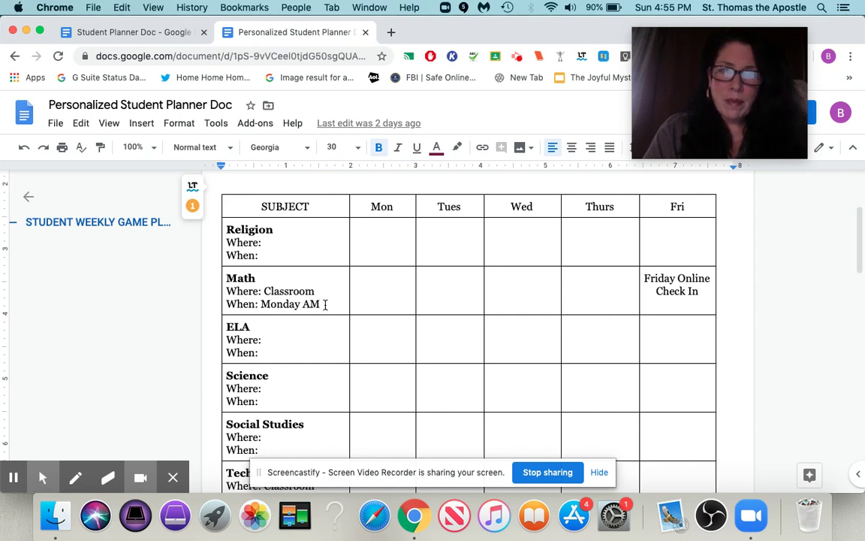
- Replace 'Monday AM' with 'Daily' in the Math row, then move down to ELA's When line
drag(269, 304, 321, 304)
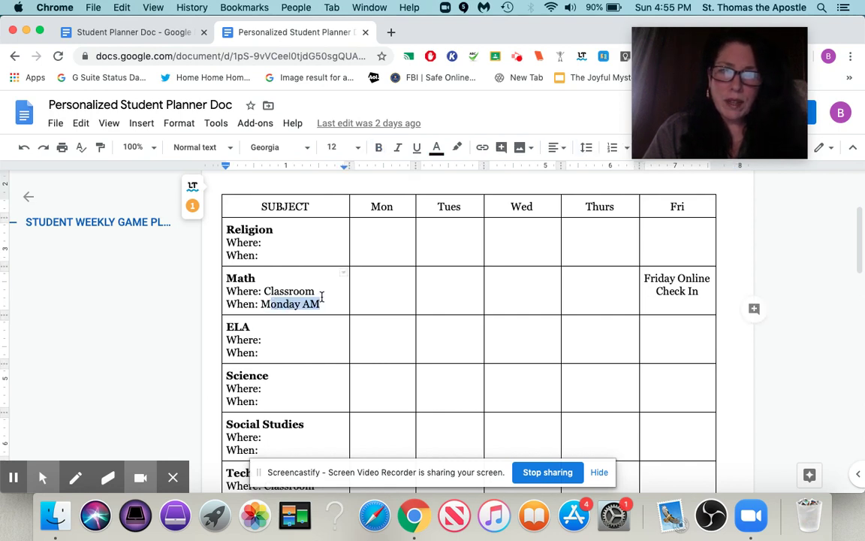
key(BackSpace)
key(BackSpace)
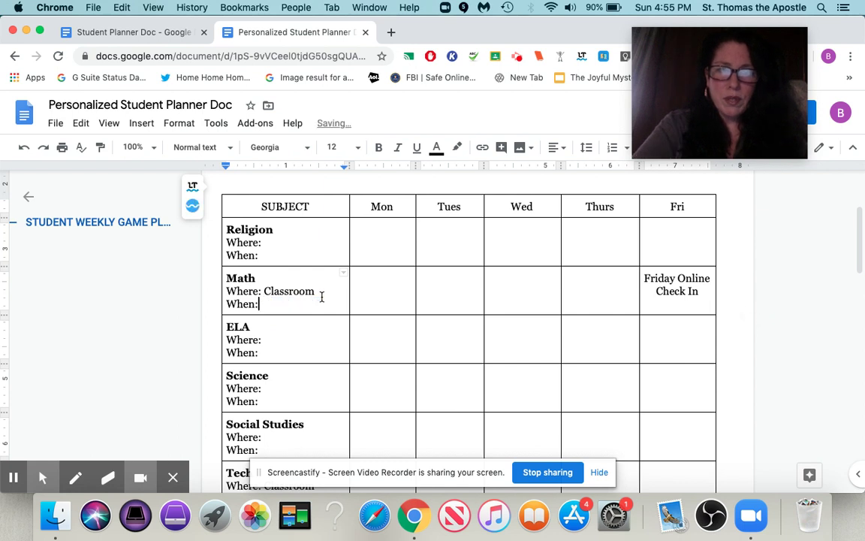
text(Daily)
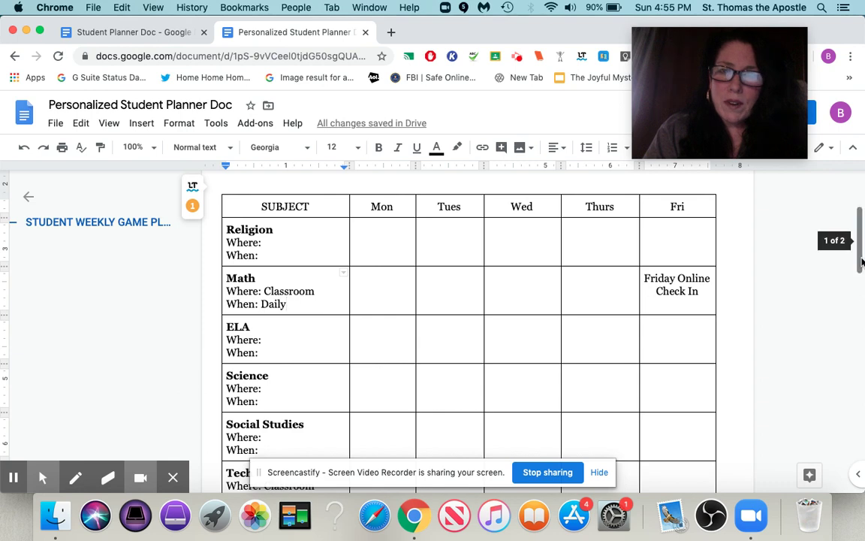
drag(861, 260, 858, 291)
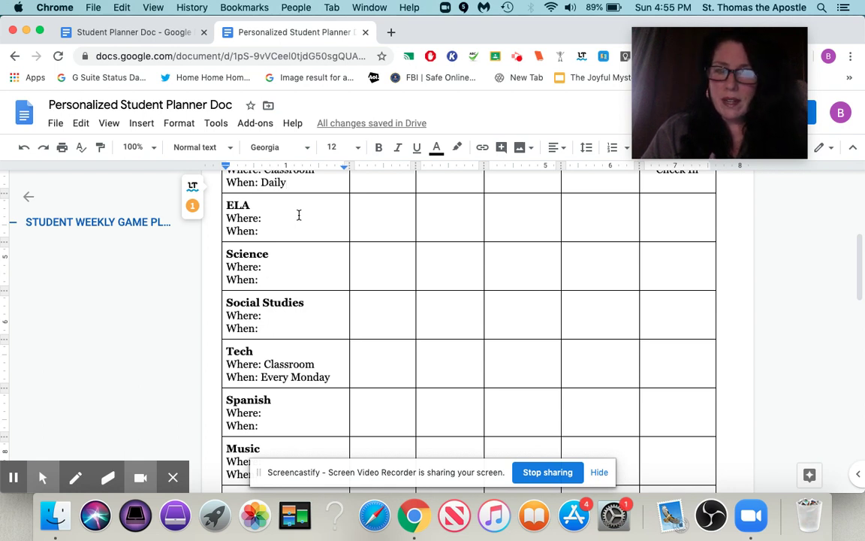
click(282, 226)
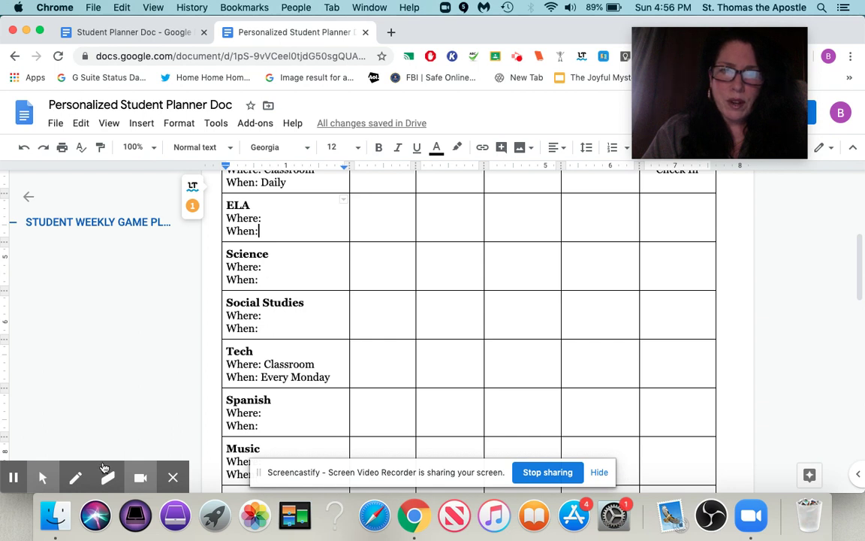
- Draw a red checkmark over the Tech row's Mon cell with the Screencastify pen
click(87, 479)
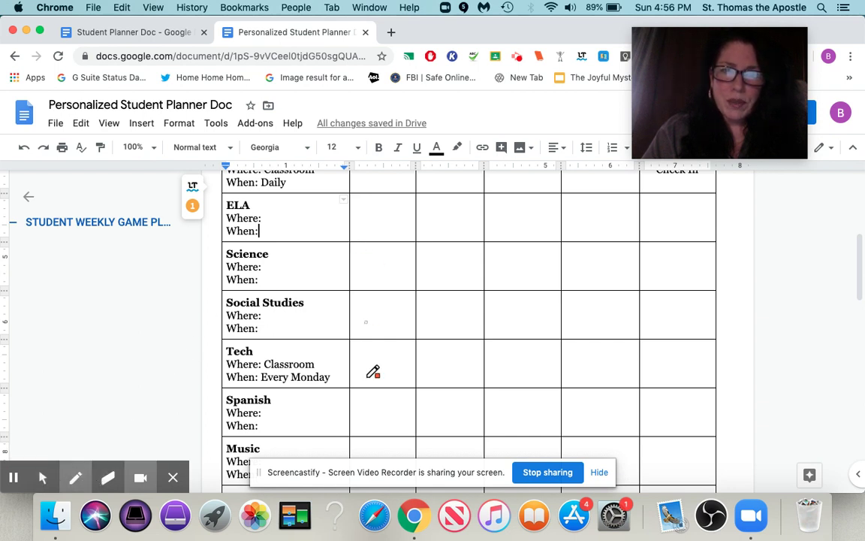
drag(371, 372, 407, 339)
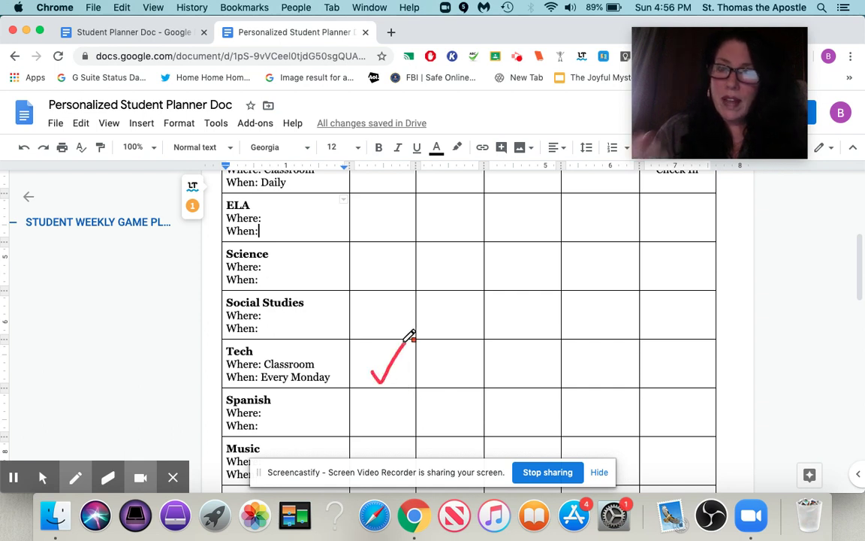